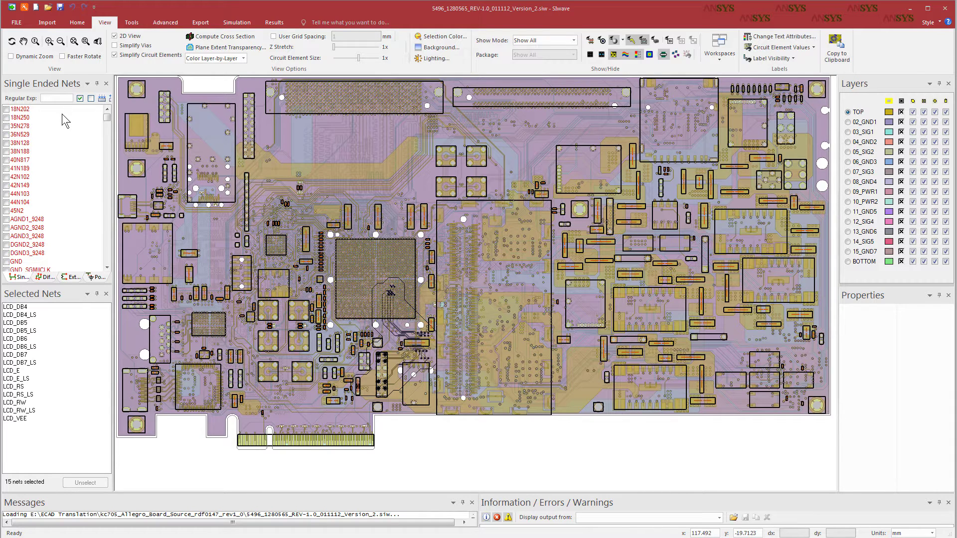
Start Clip Design from the Tools tab's Transformation Tools to clip along the plane extent.
click(132, 23)
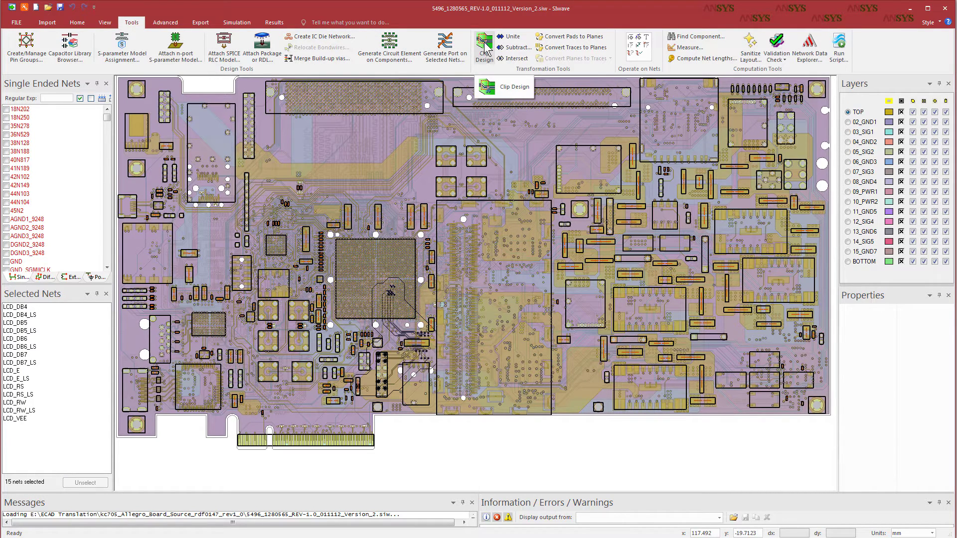
click(485, 48)
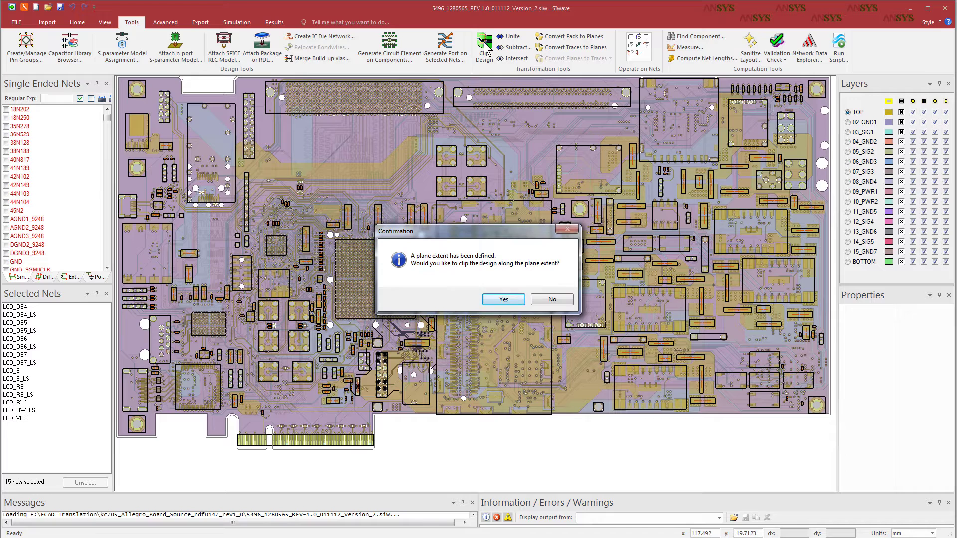
Clip to the plane extent, skip the floating-pieces check, and reselect the 15 LCD nets.
click(503, 299)
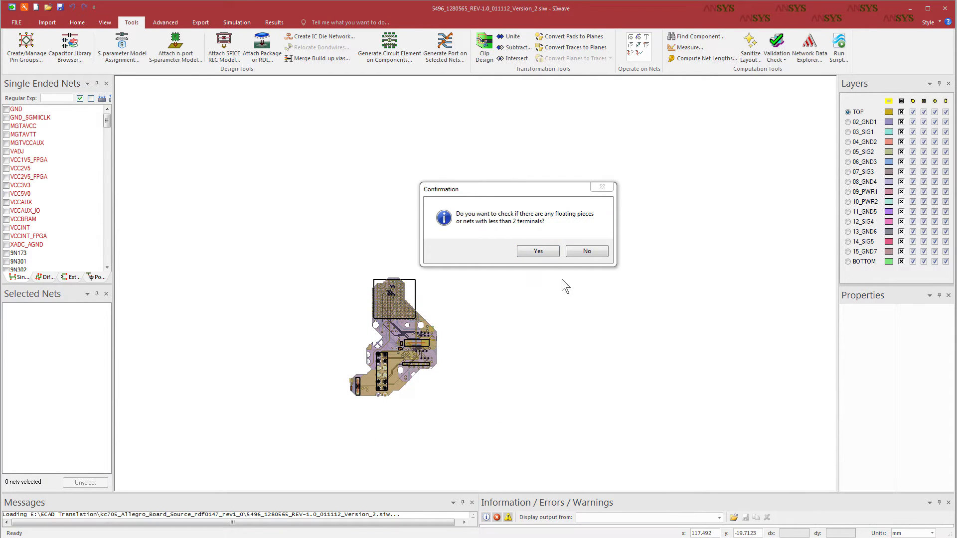
click(586, 251)
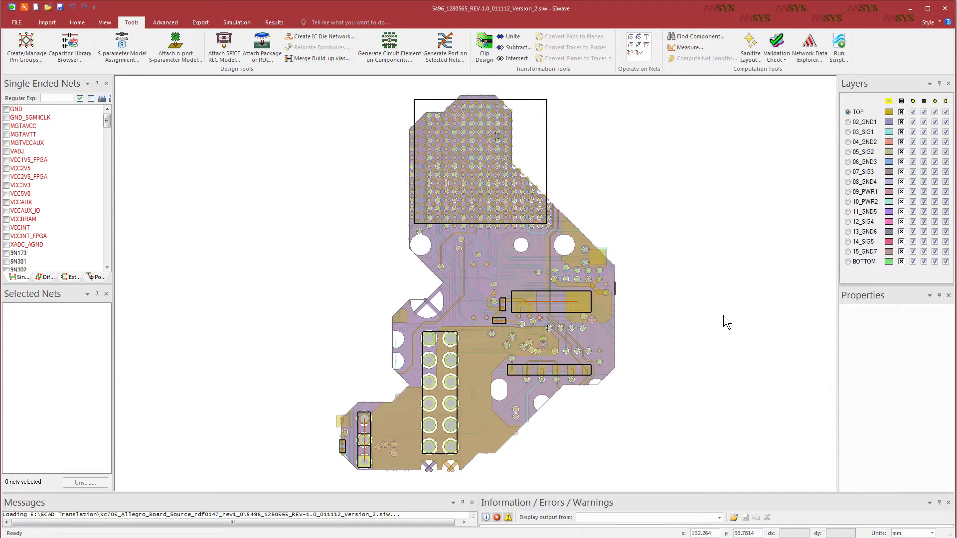
click(110, 99)
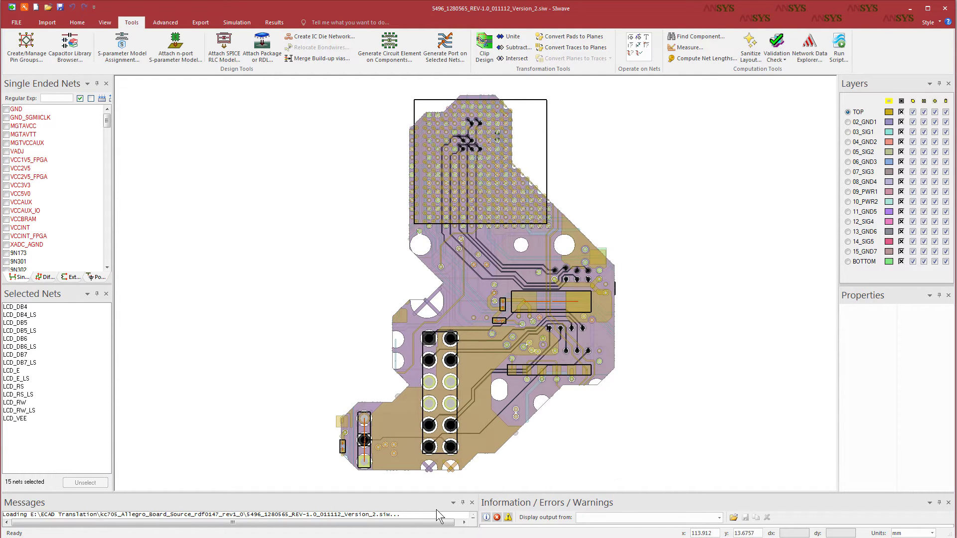
Tilt the clipped board into a 3-D view and bring up the Export tools.
key(alt)
alt+drag(308, 443, 504, 420)
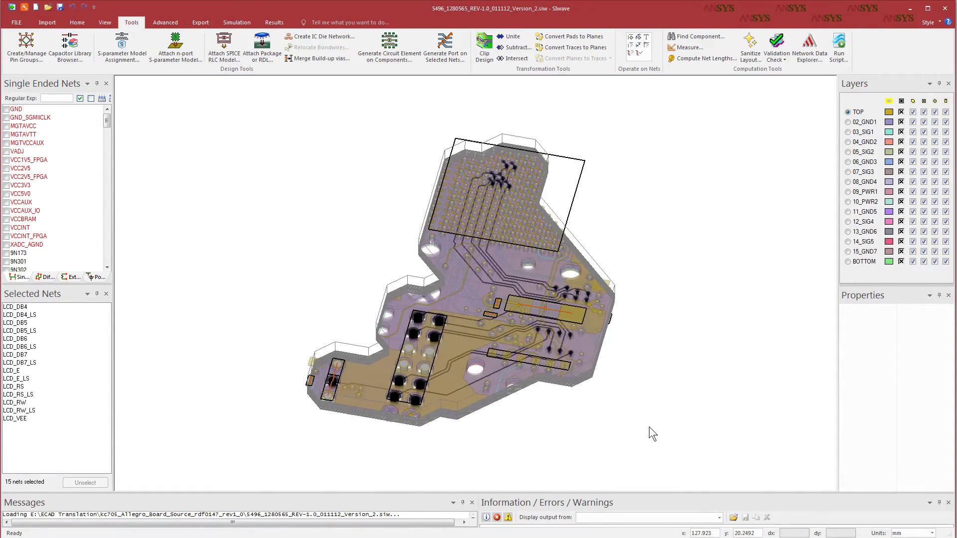
click(201, 23)
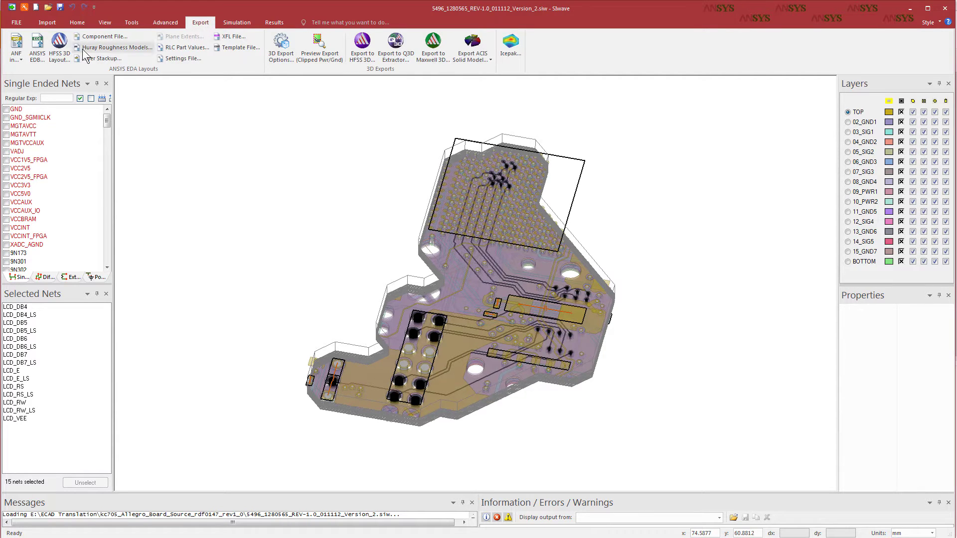
Export the board in Allegro ANF format as 'xilinxboard cut out' and check the export log.
click(17, 58)
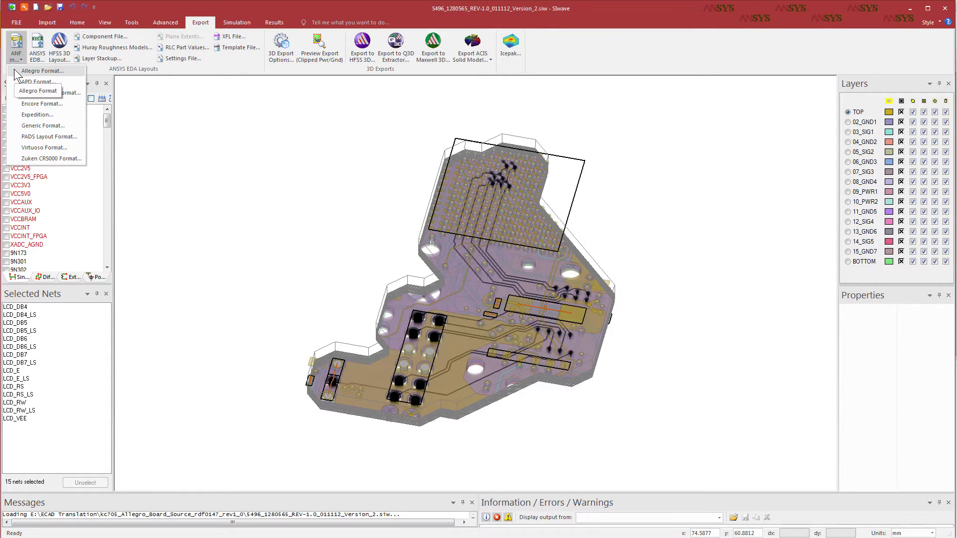
click(16, 73)
text(xilinxboard)
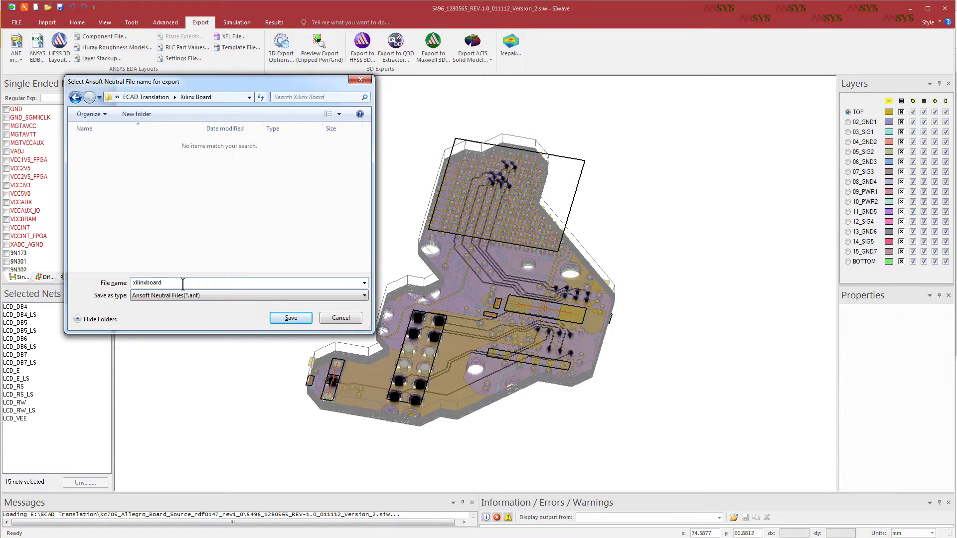
text( cut out)
click(290, 318)
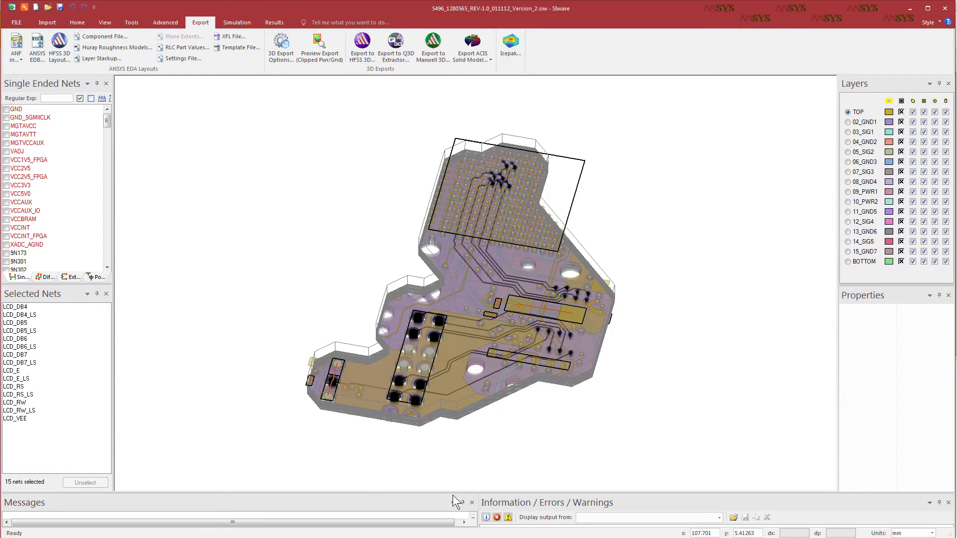
drag(453, 493, 454, 442)
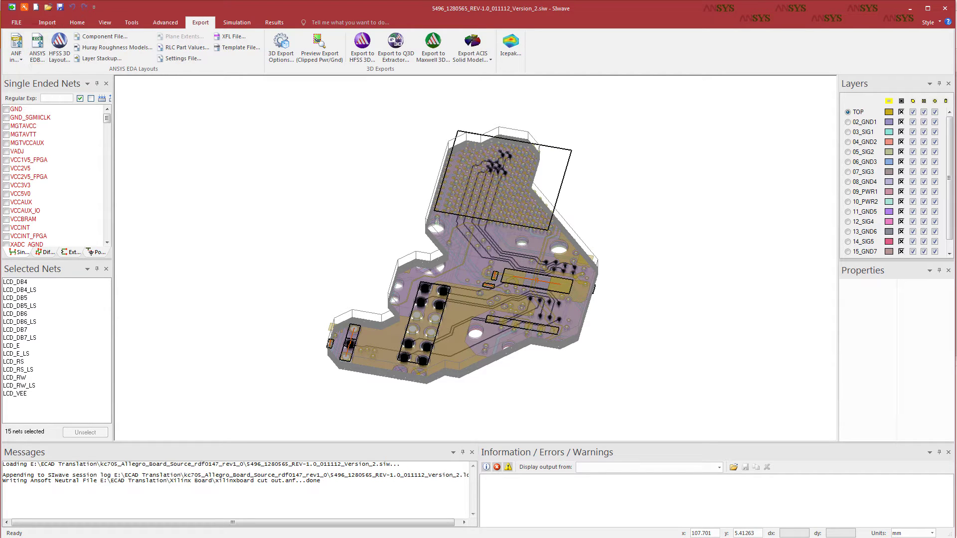
Switch to SpaceClaim and choose Layout Geometry under SpaceClaim Options > File Options > ECAD import mode.
click(910, 9)
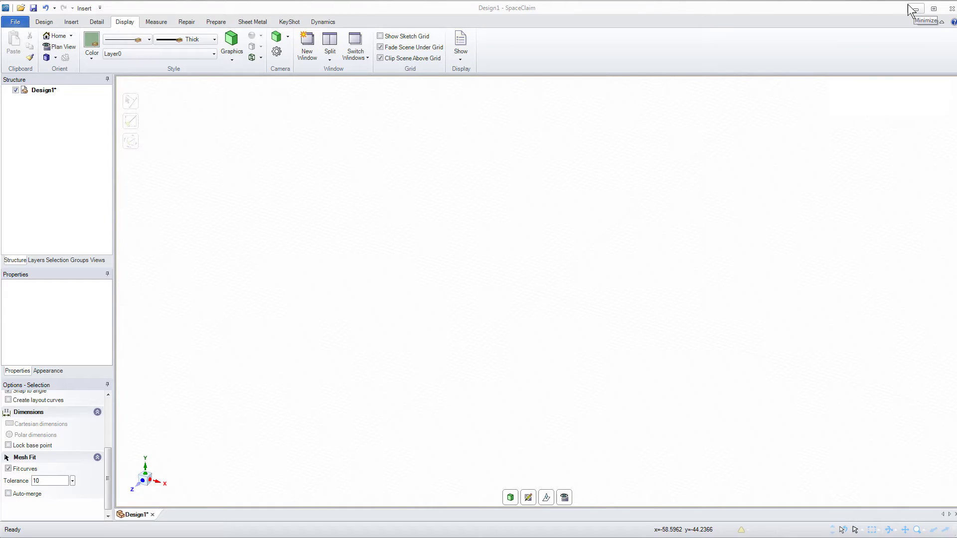
click(25, 24)
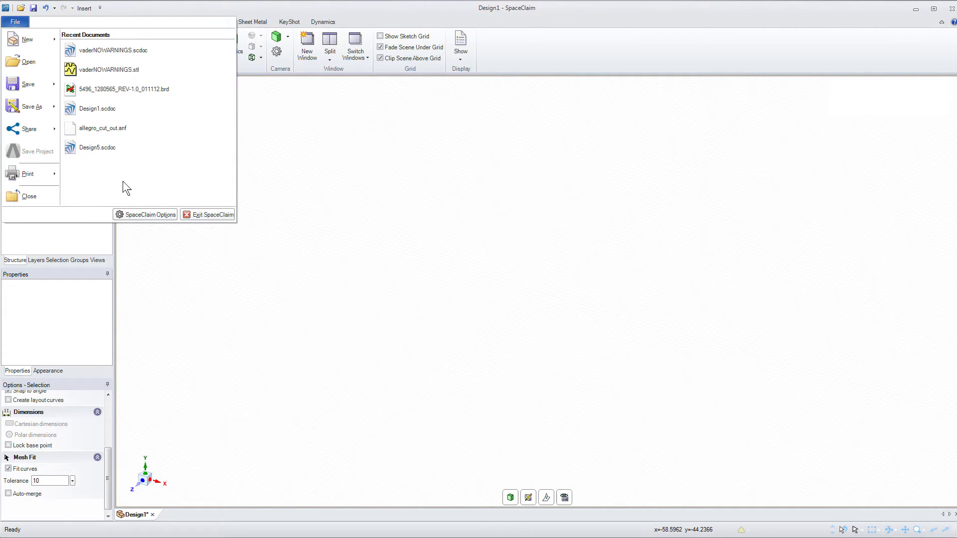
click(130, 213)
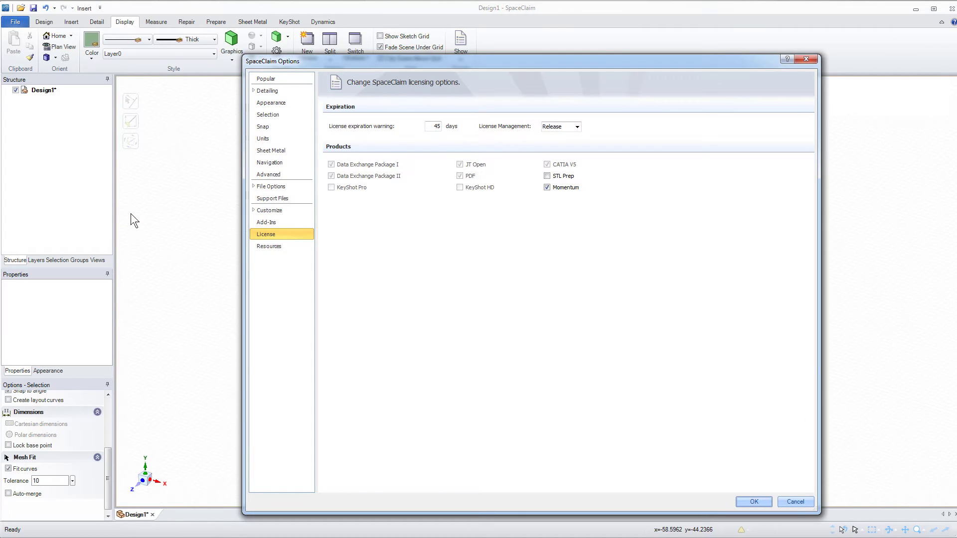
click(255, 185)
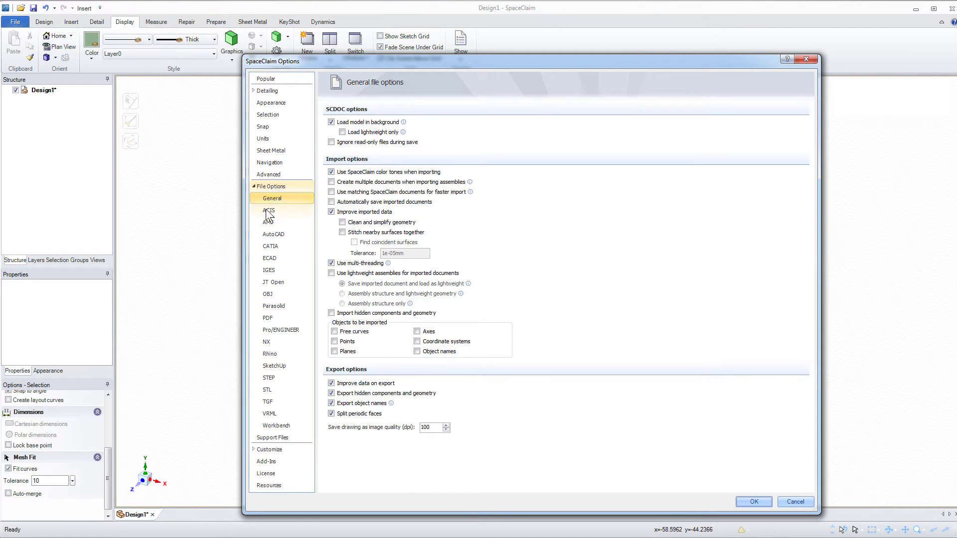
click(276, 259)
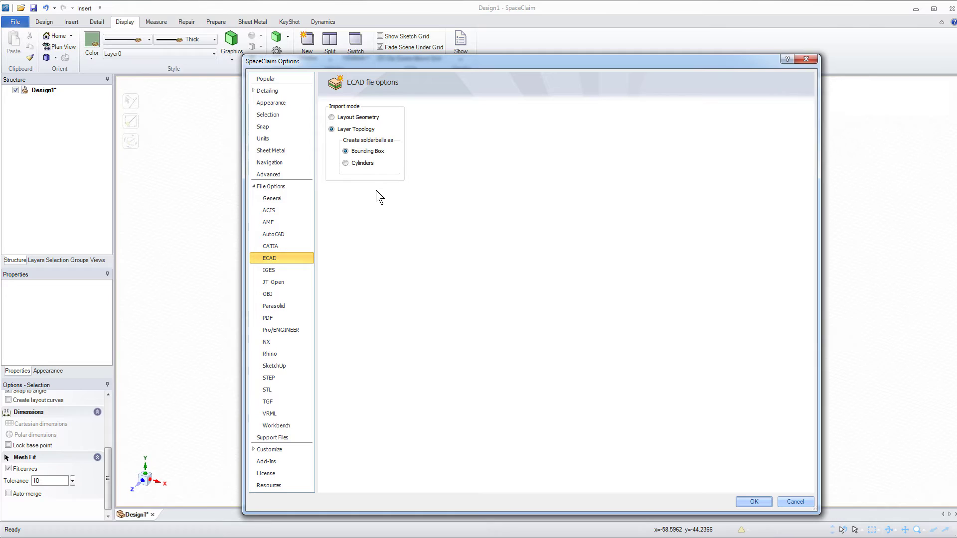
click(332, 117)
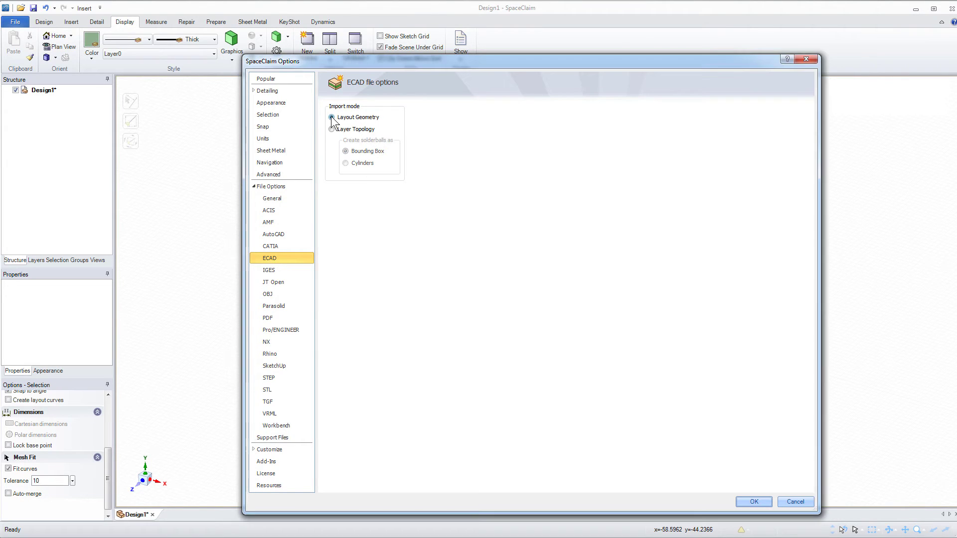
click(752, 501)
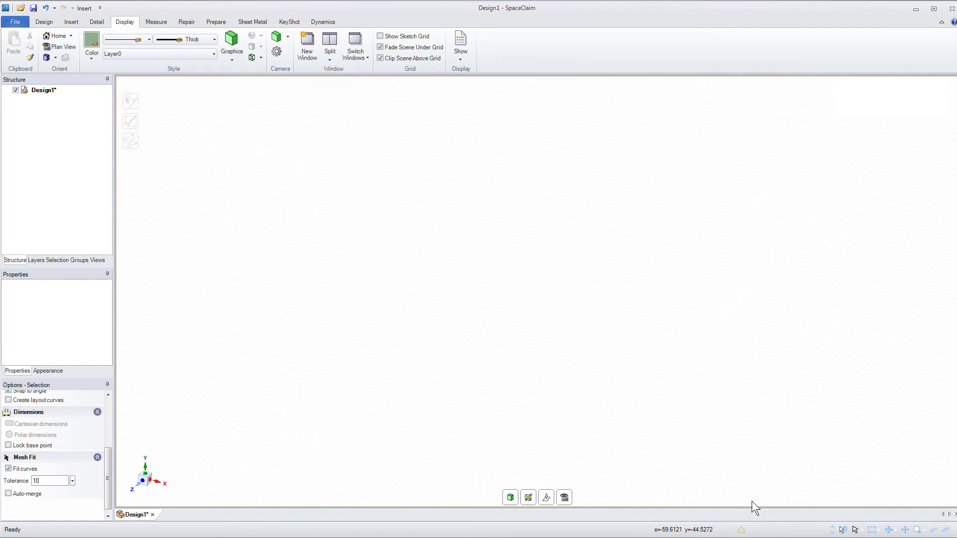
Open xilinxboard cut out.anf and orbit the imported board to inspect its layers.
click(20, 23)
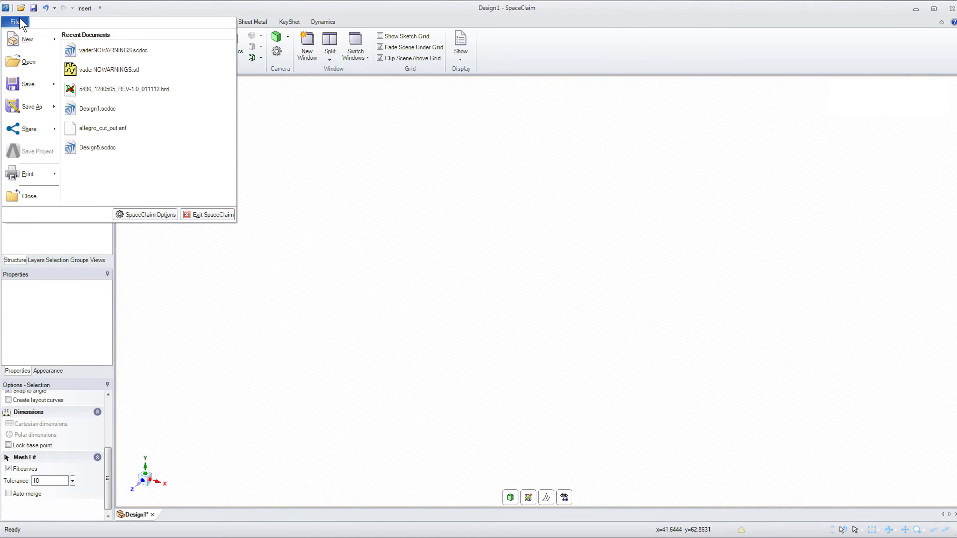
click(28, 62)
click(134, 172)
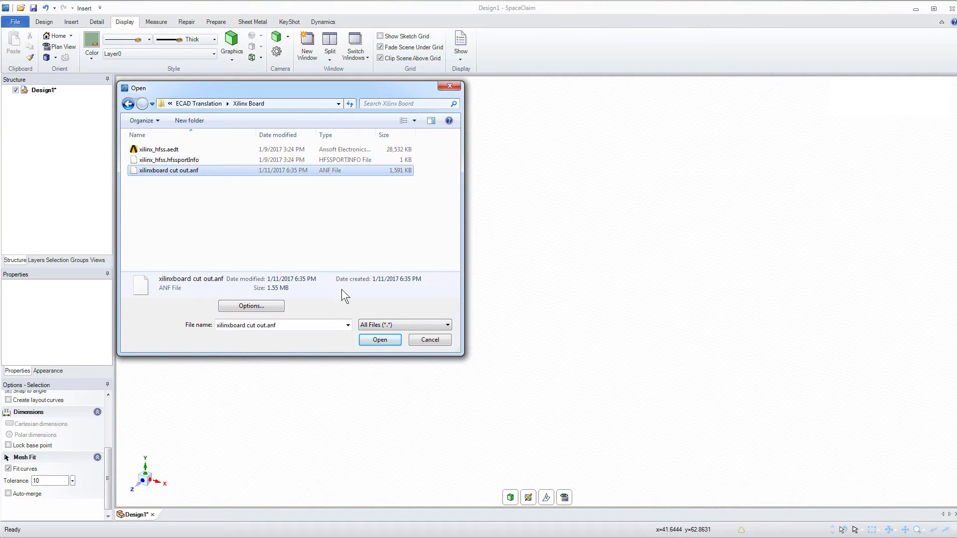
click(377, 341)
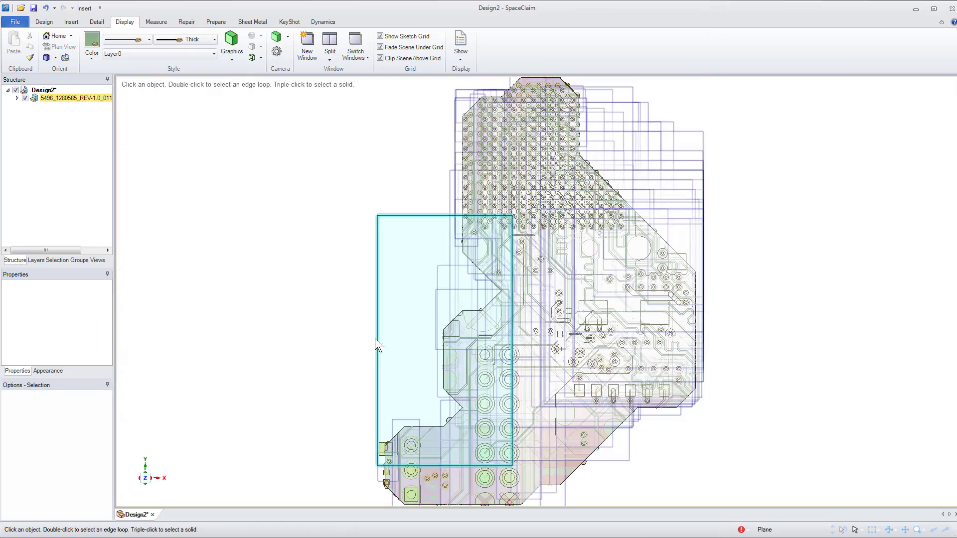
middle_drag(295, 269, 449, 299)
middle_drag(358, 209, 359, 166)
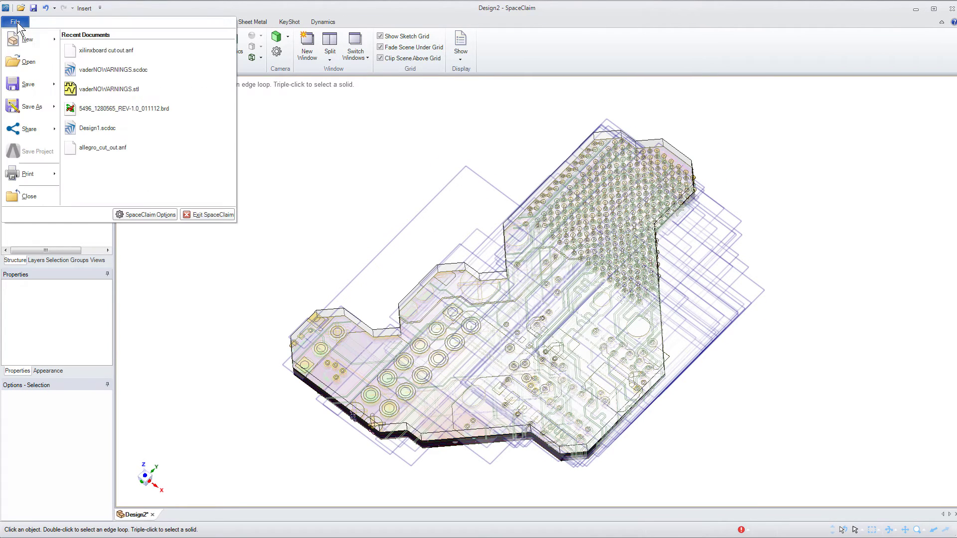
Start a new empty design and switch the ECAD import mode to Layer Topology.
mouse_move(30, 39)
click(88, 52)
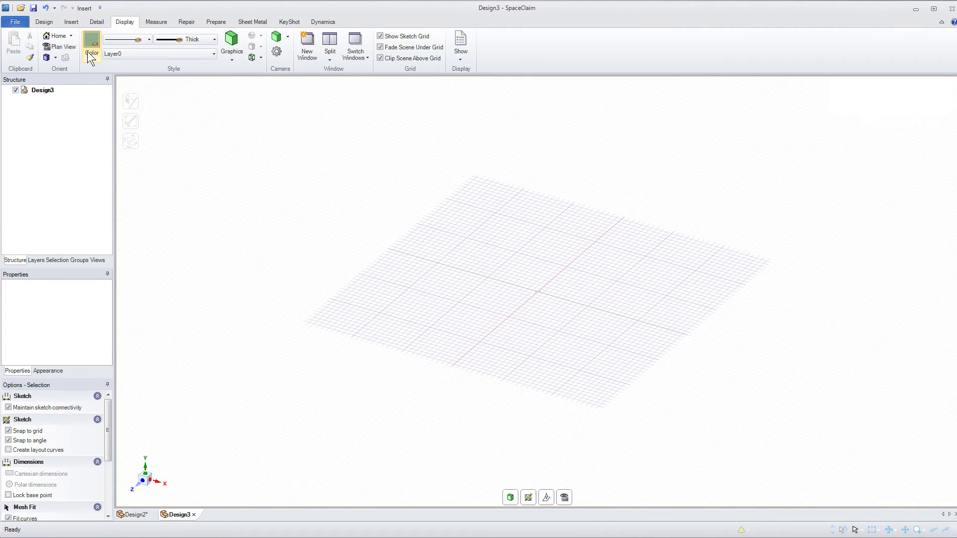
click(16, 21)
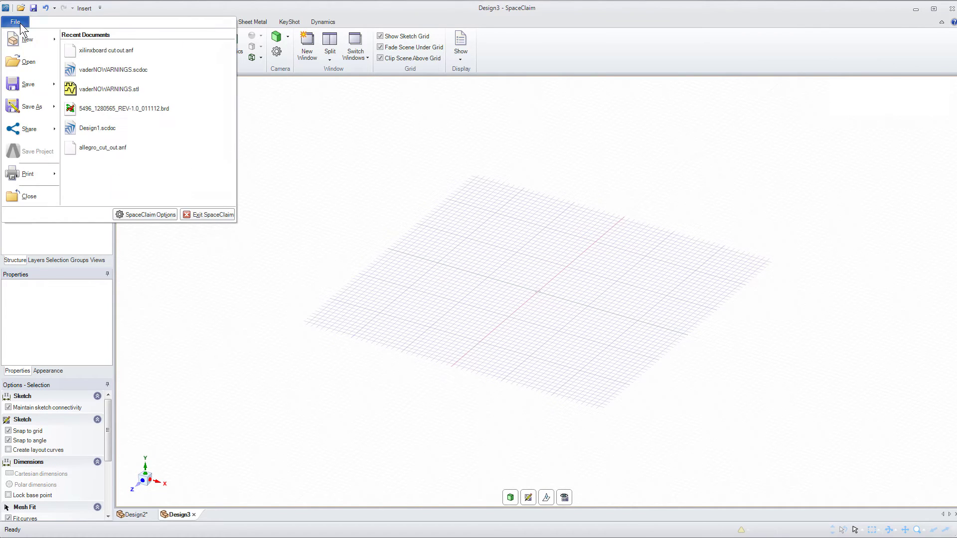
click(161, 212)
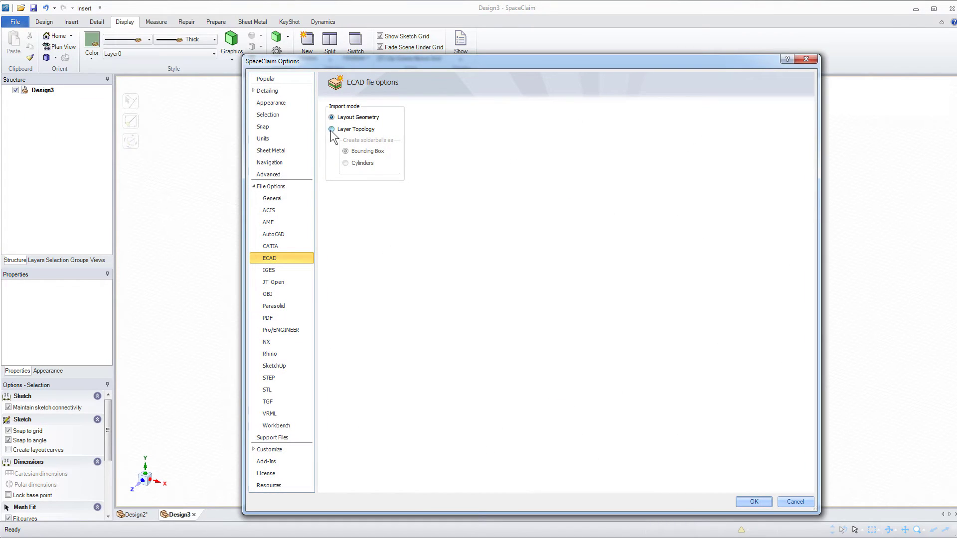
click(331, 129)
click(752, 502)
click(20, 21)
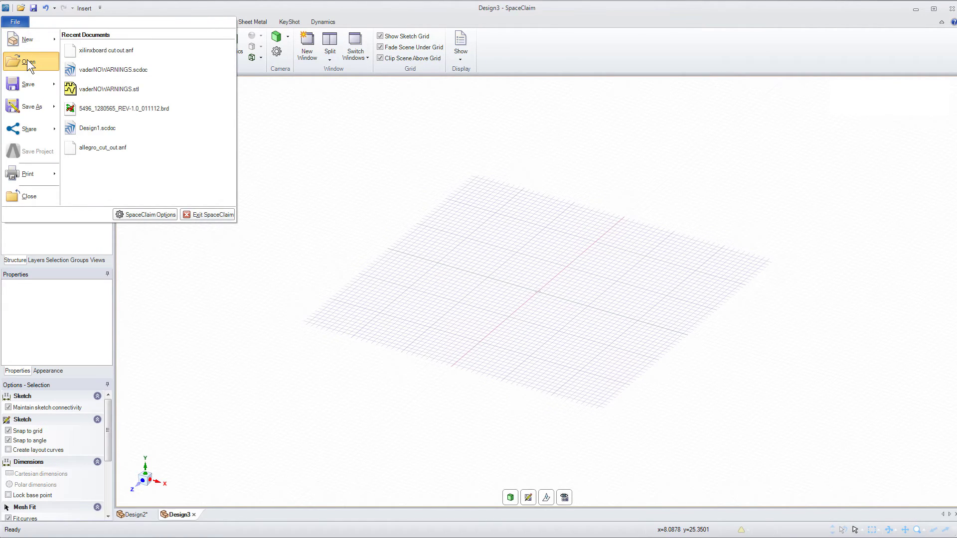
Open 5496_1280565_REV-1.0_011112.brd with the file type set to Cadence SPB.
click(27, 61)
click(208, 160)
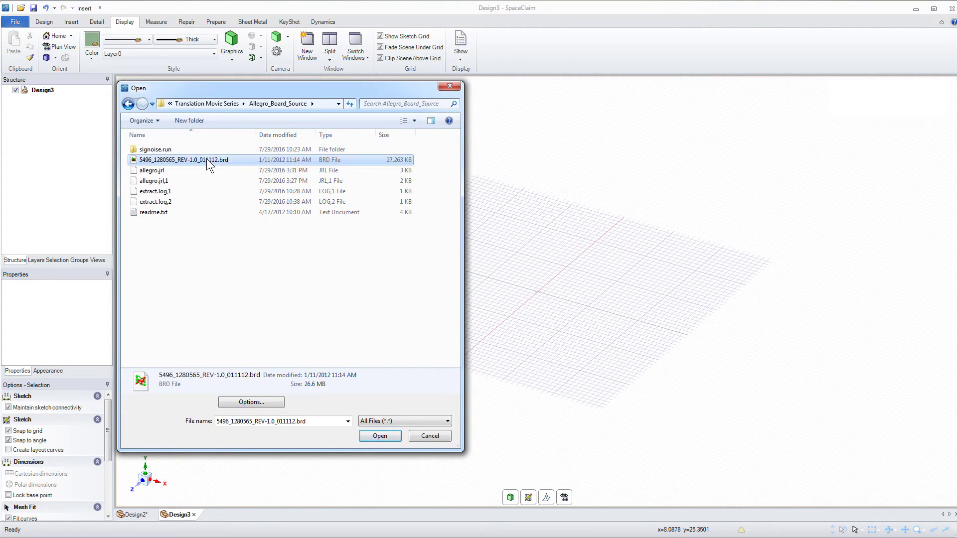
click(403, 421)
scroll(437, 279, up, 5)
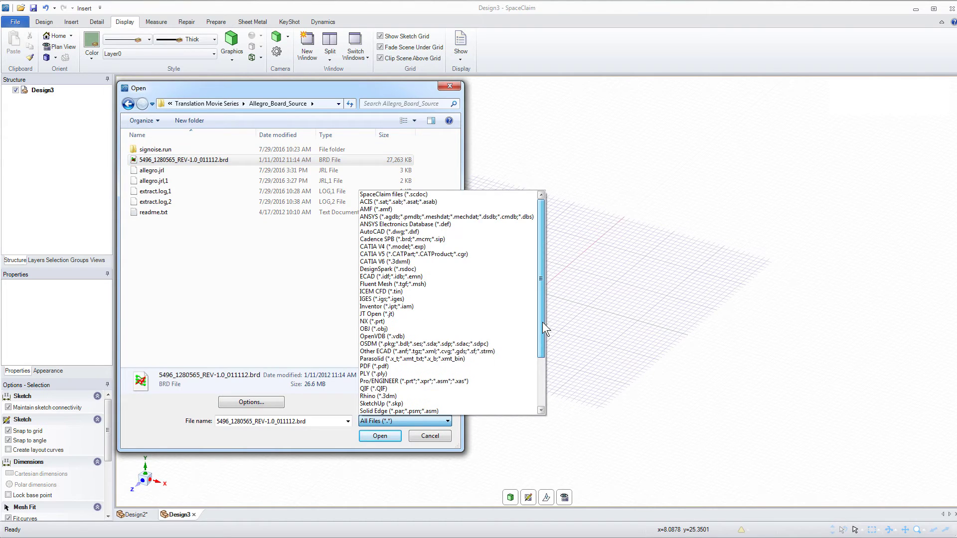
click(437, 245)
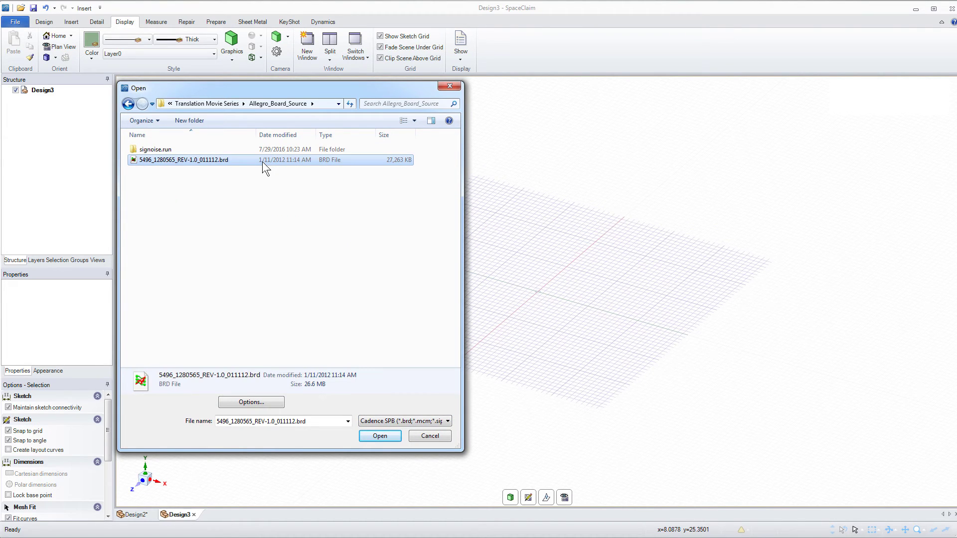
click(379, 436)
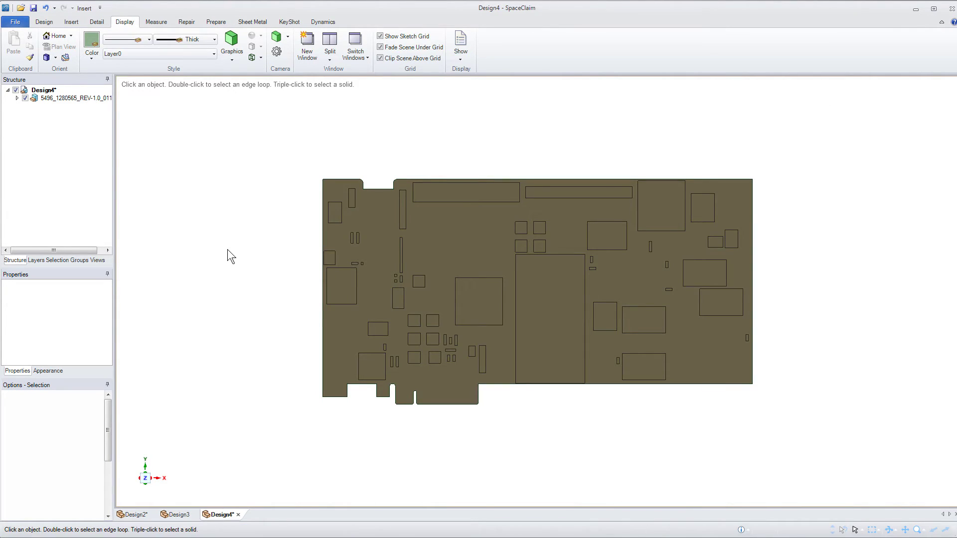
Expand the board in the Structure tree, uncheck its Components group, and dismiss the physics tip.
click(70, 98)
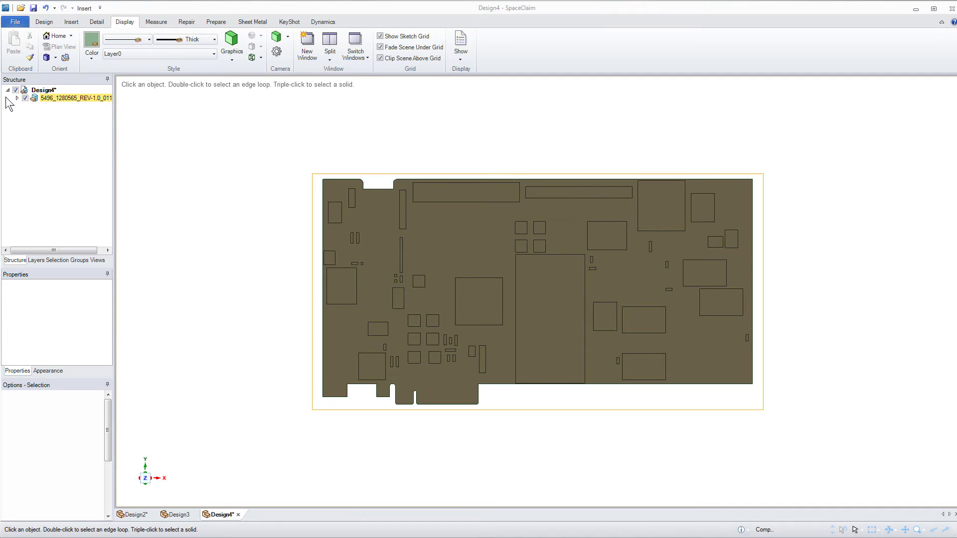
click(16, 98)
drag(109, 122, 106, 187)
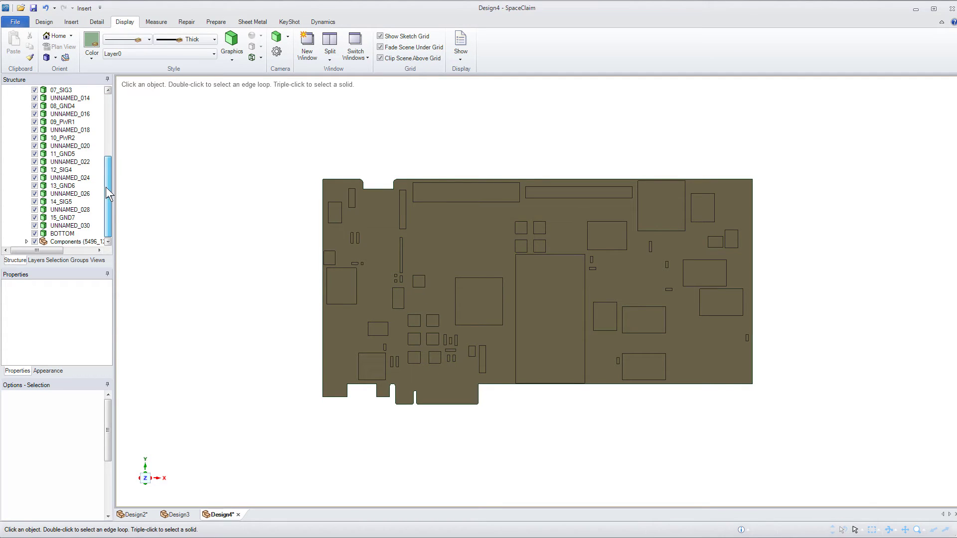
click(35, 242)
click(35, 241)
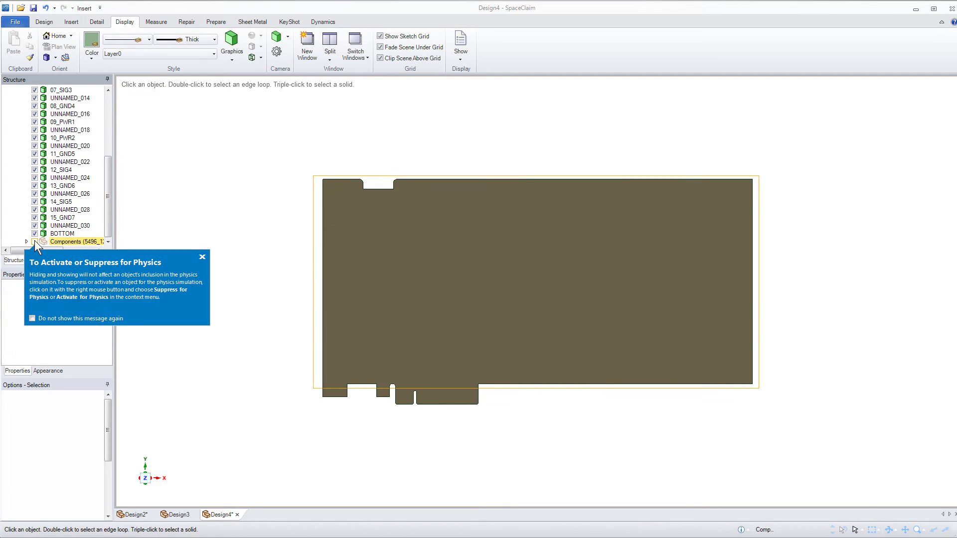
click(202, 257)
click(204, 196)
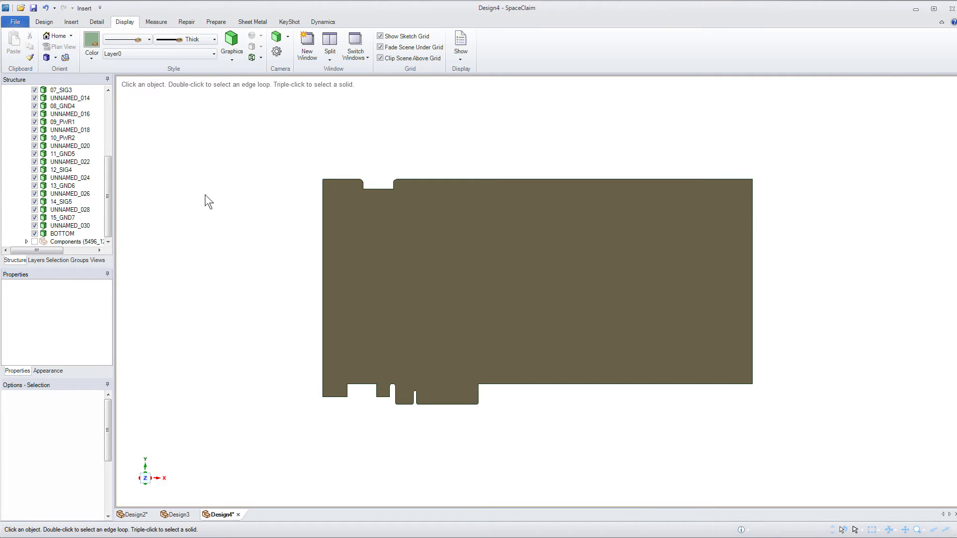
Orbit, zoom and spin the view to close in on the board edge's stacked layers.
middle_drag(267, 267, 491, 328)
scroll(480, 309, up, 5)
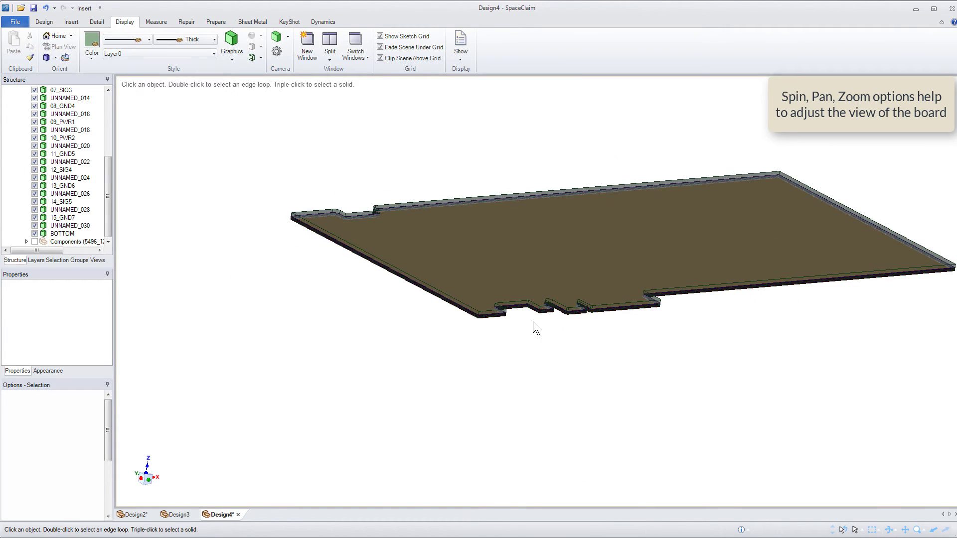
click(917, 530)
drag(453, 267, 450, 429)
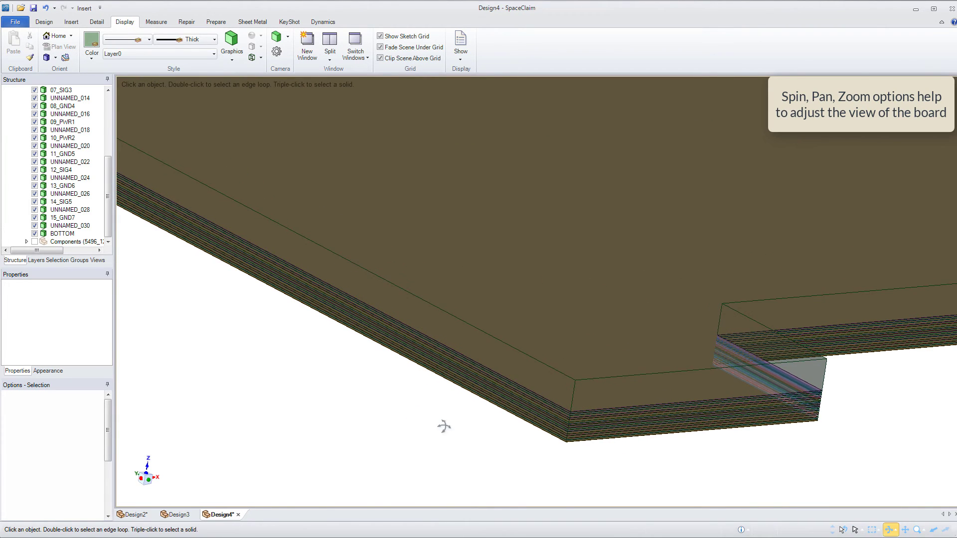
middle_drag(442, 425, 354, 362)
middle_drag(510, 420, 498, 429)
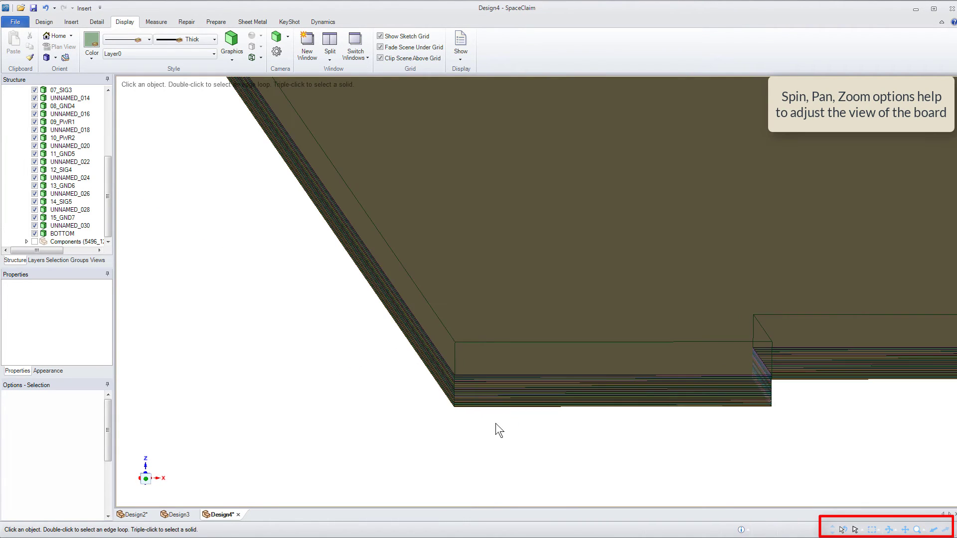
mouse_move(448, 403)
mouse_down()
mouse_move(453, 412)
mouse_move(454, 389)
mouse_move(446, 499)
mouse_move(461, 433)
mouse_up()
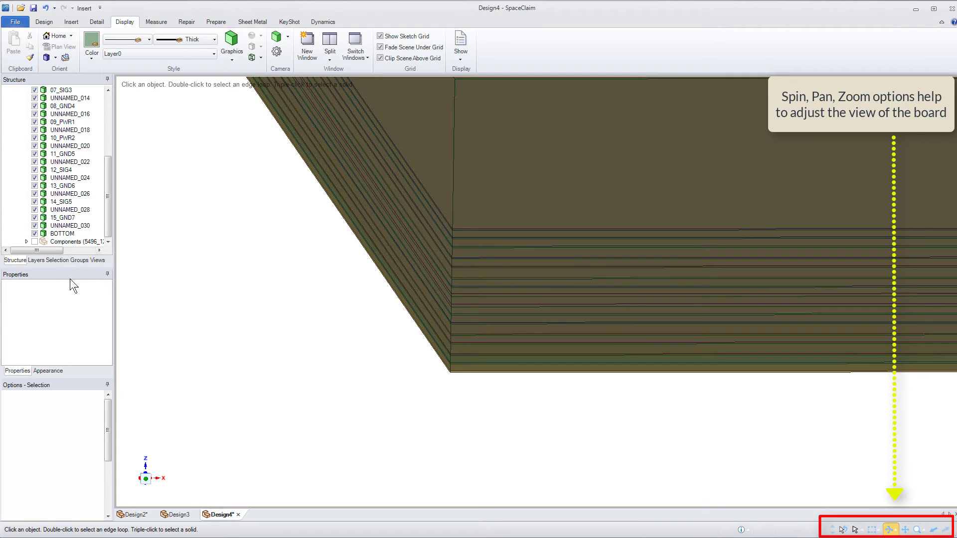
Select the 32 layer bodies from the top body through BOTTOM, then bring the Allegro BRD folder into view.
drag(107, 219, 109, 159)
click(104, 106)
drag(107, 114, 112, 178)
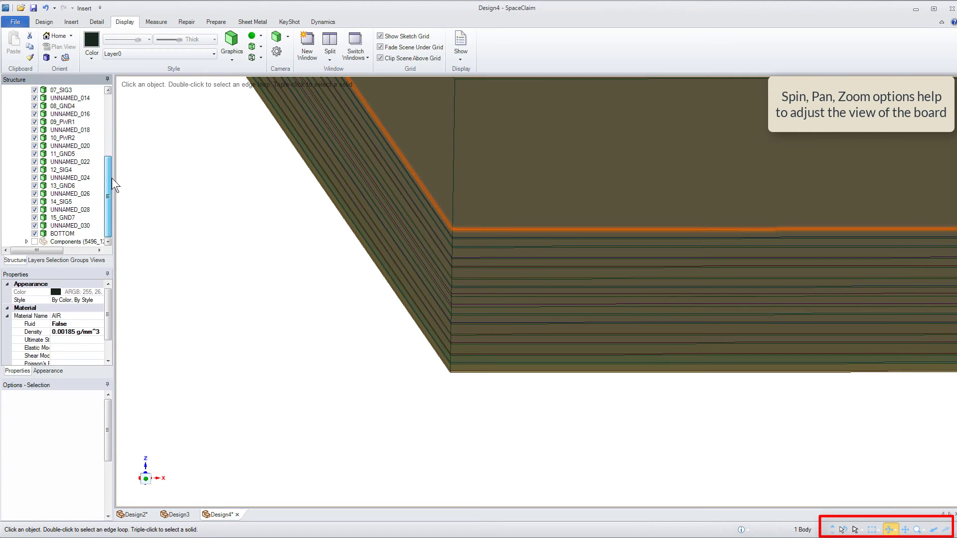
shift+click(62, 233)
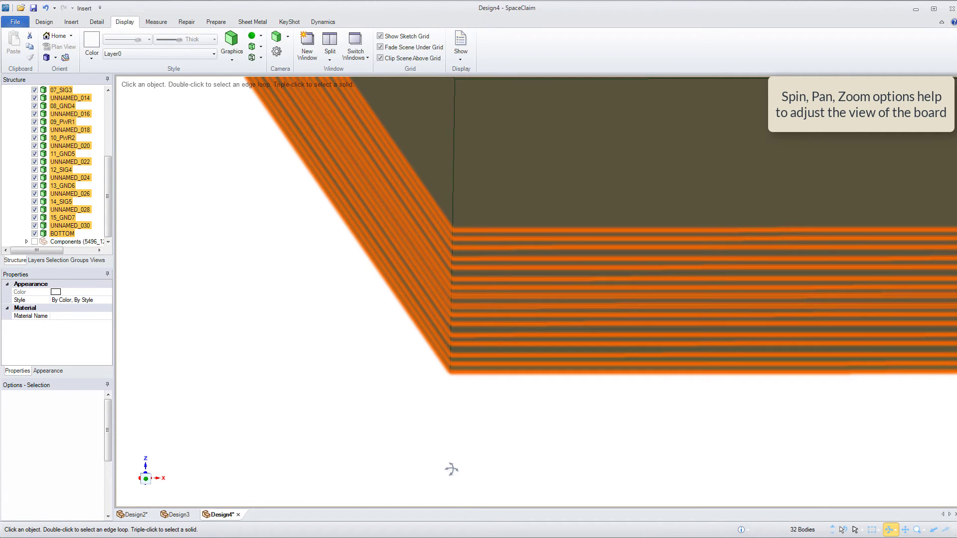
drag(107, 219, 112, 159)
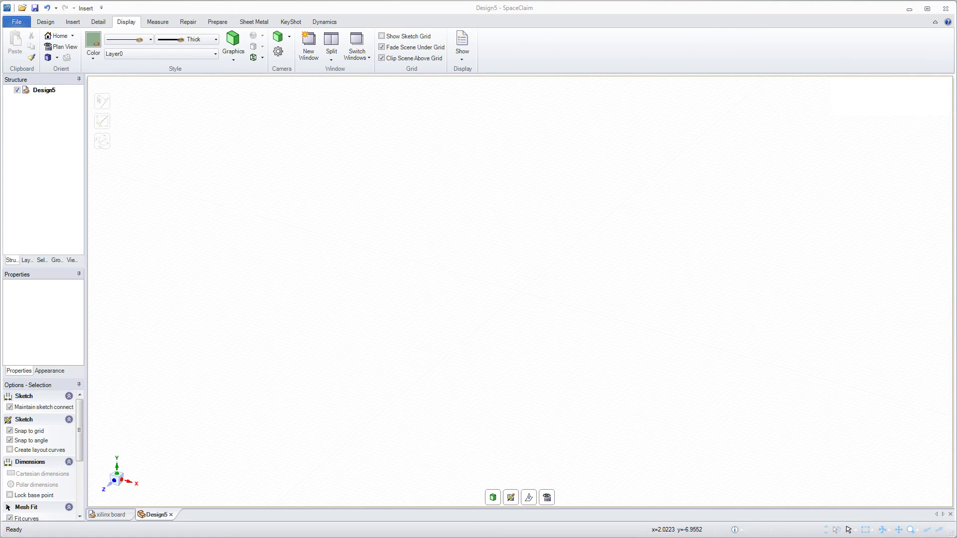
drag(0, 318, 246, 354)
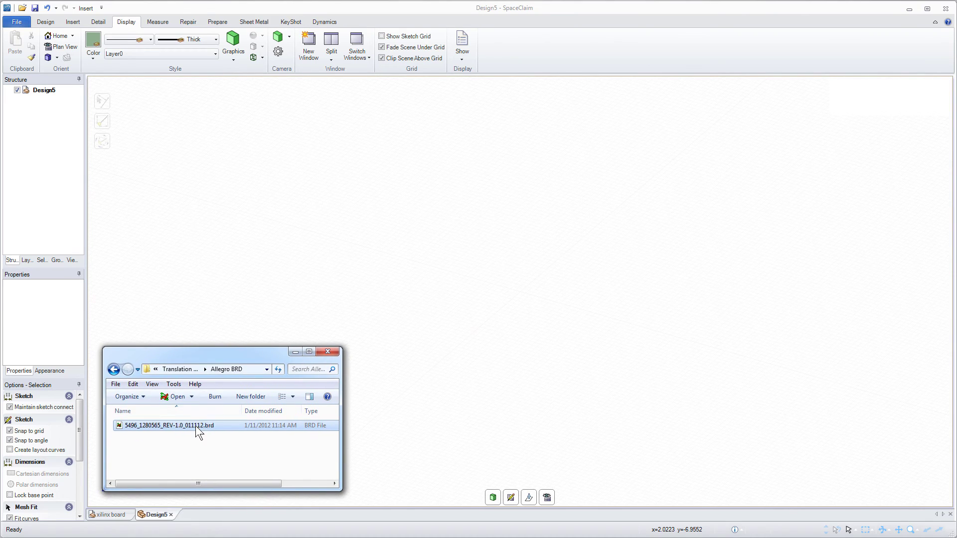
Drop 5496_1280565_REV-1.0_011112.brd onto the Design5 canvas and expand the board's layer bodies.
drag(196, 427, 504, 443)
drag(506, 275, 506, 275)
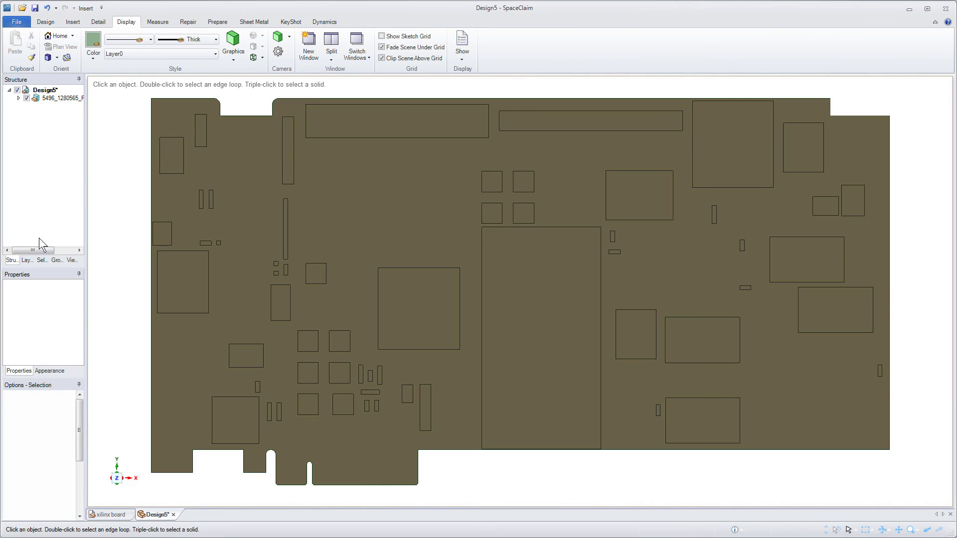
click(17, 98)
click(18, 98)
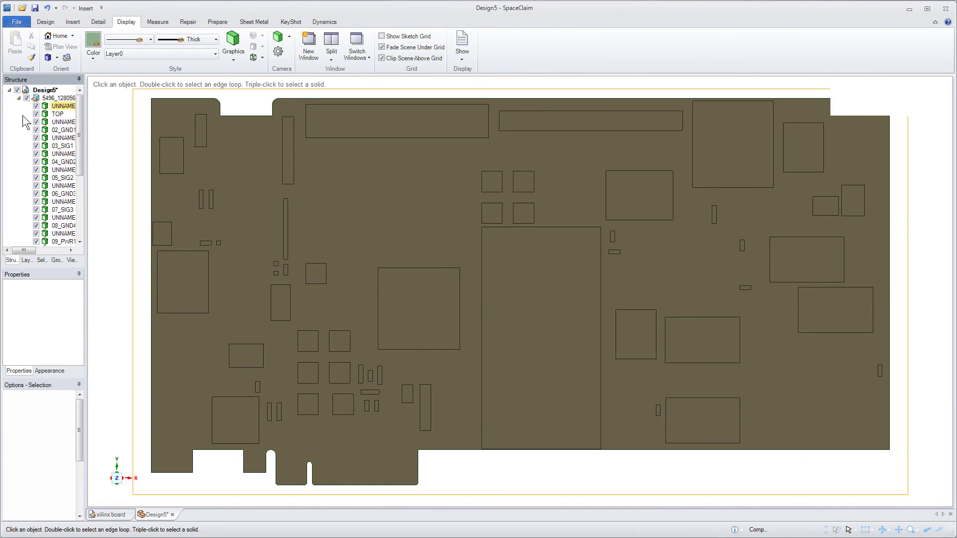
Hide the board's Components group and orbit to an oblique 3-D view.
drag(79, 136, 88, 219)
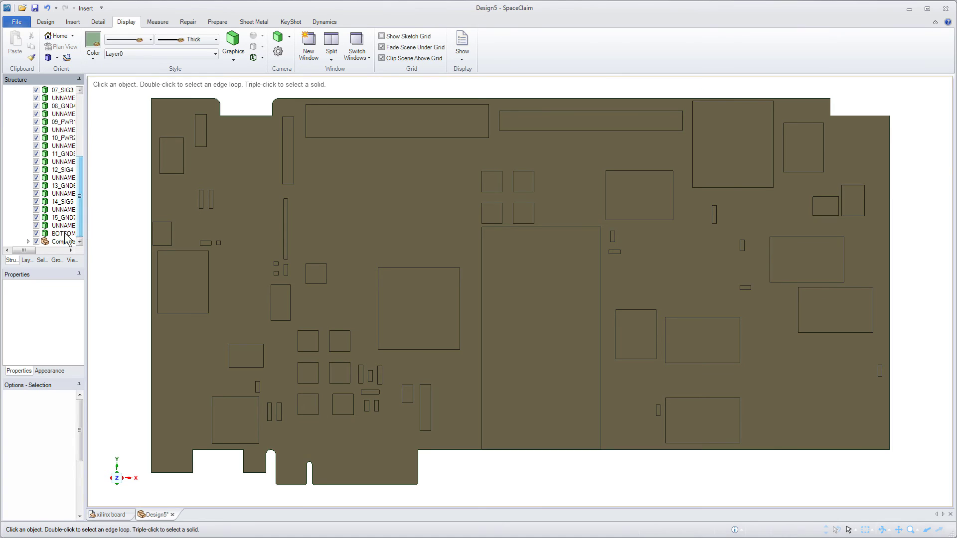
click(36, 241)
middle_drag(359, 303, 613, 366)
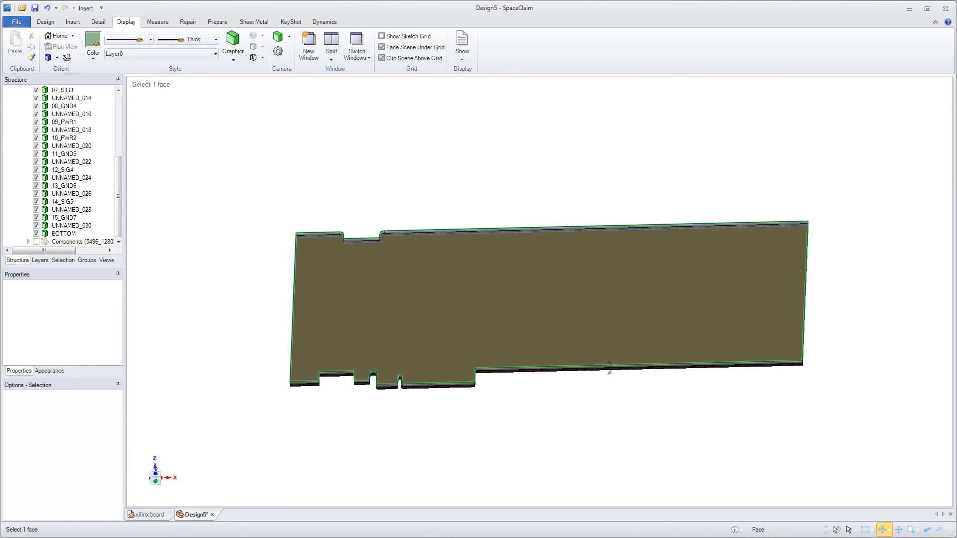
Pan the board up and right, then orbit to a steep edge-on view of the layers.
click(898, 530)
drag(695, 410, 743, 352)
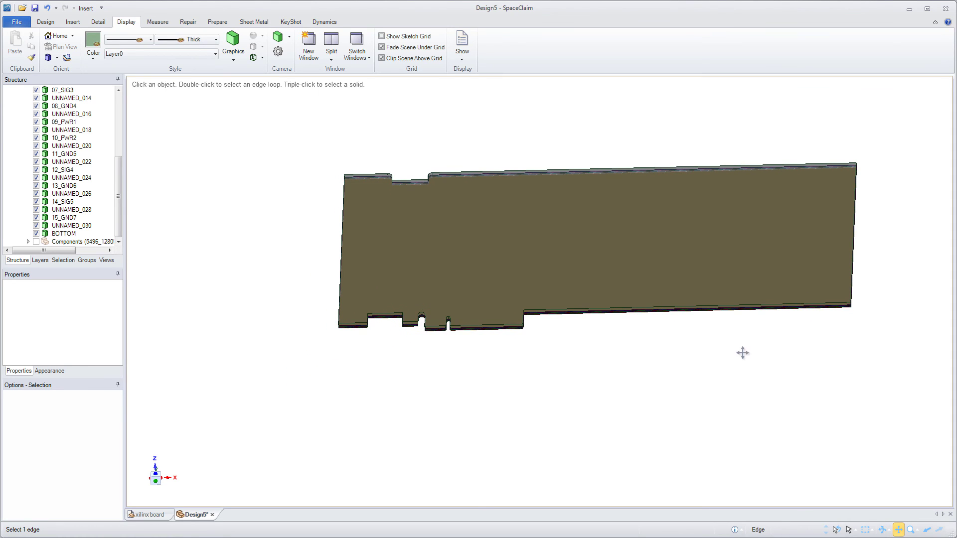
click(883, 530)
drag(600, 387, 642, 384)
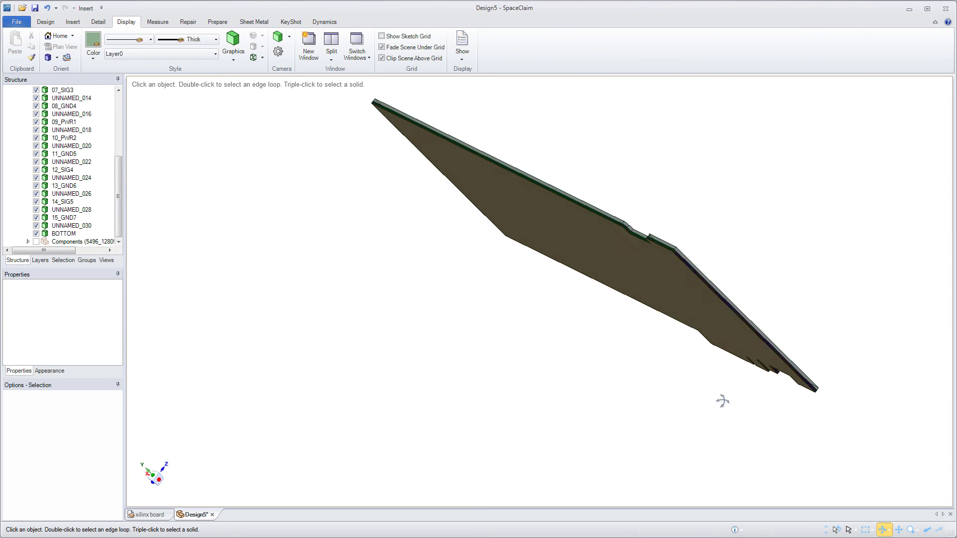